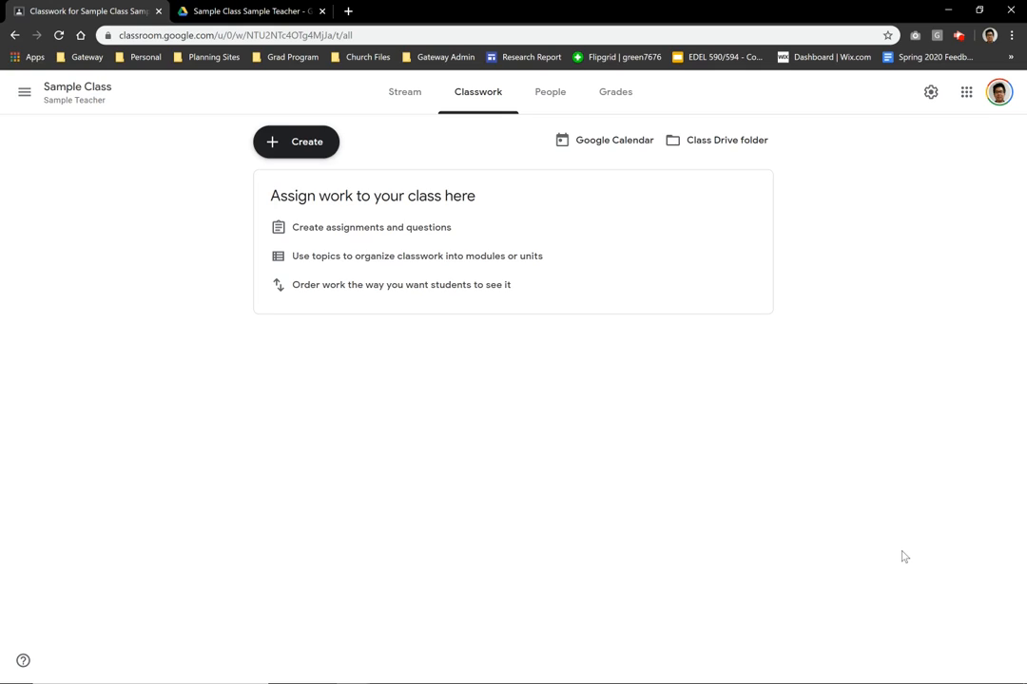
View the class Stream, return to Classwork, and start a new material post to examine its description and attachment options
left_click(408, 93)
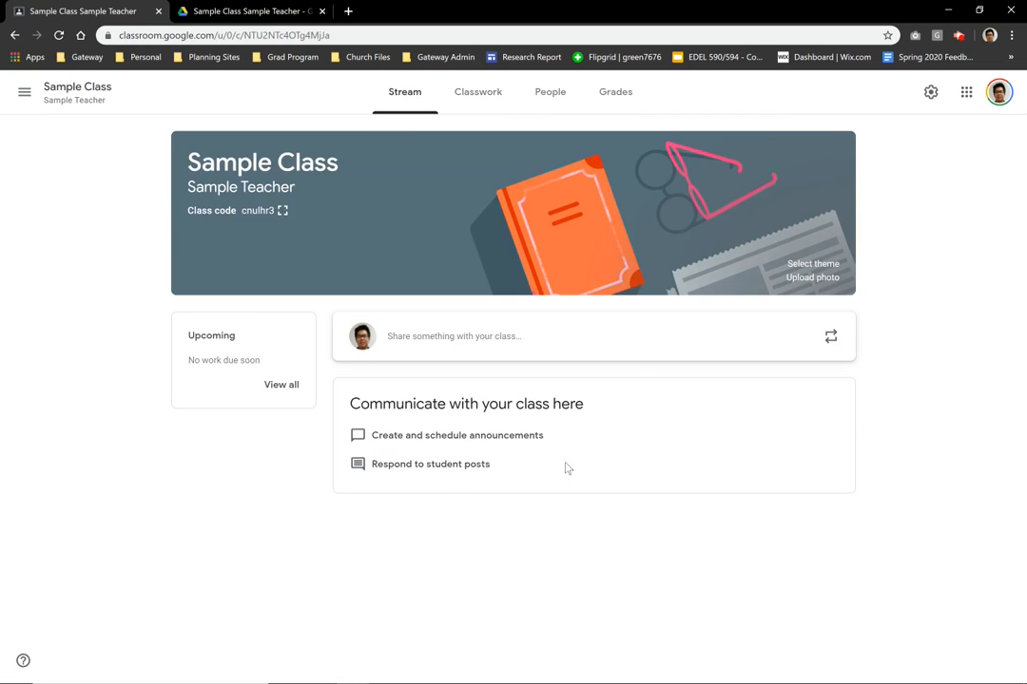
left_click(460, 91)
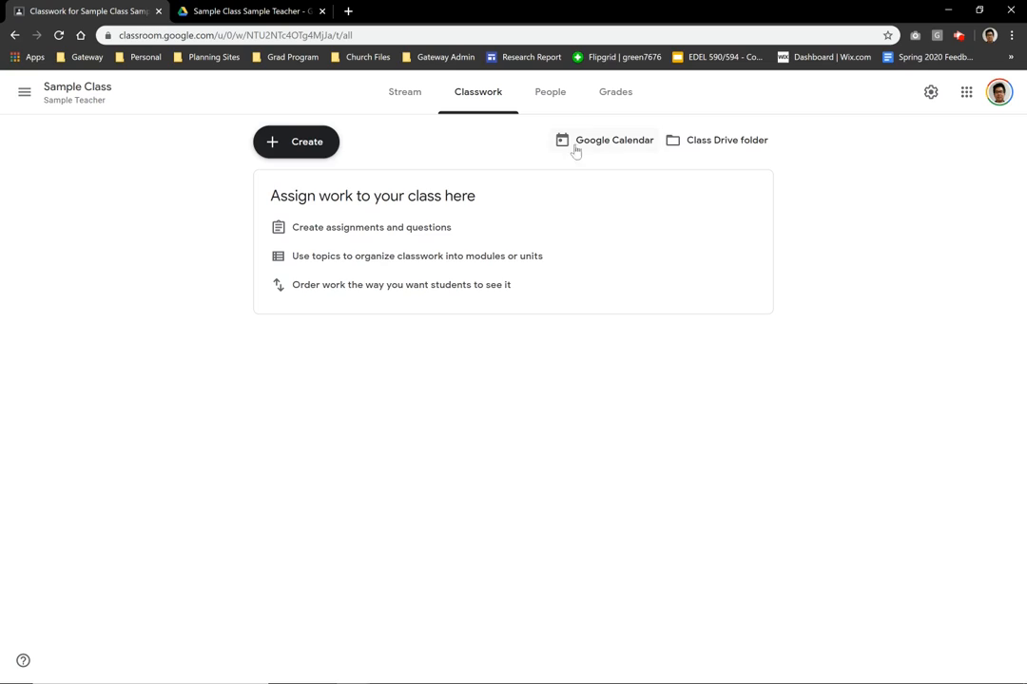
left_click(313, 154)
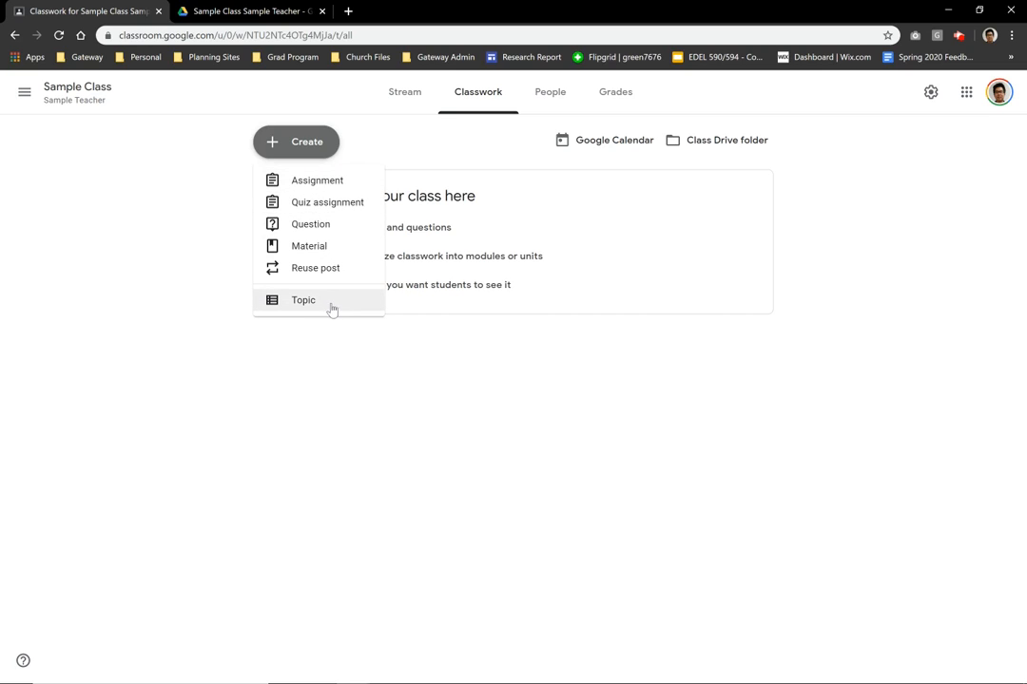
left_click(324, 253)
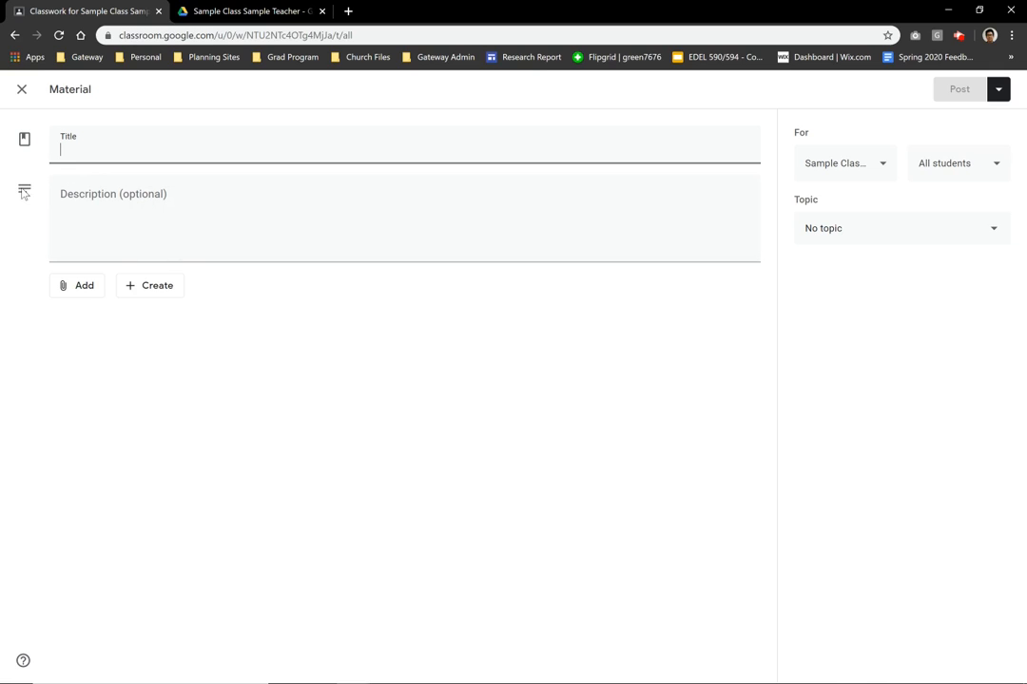
left_click(198, 245)
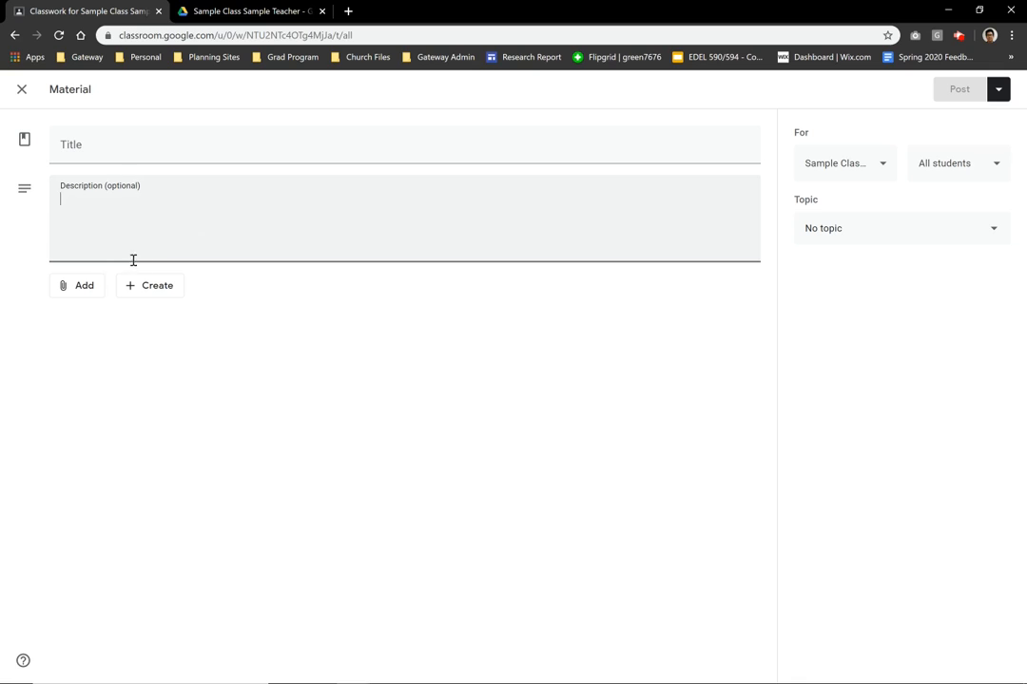
left_click(94, 292)
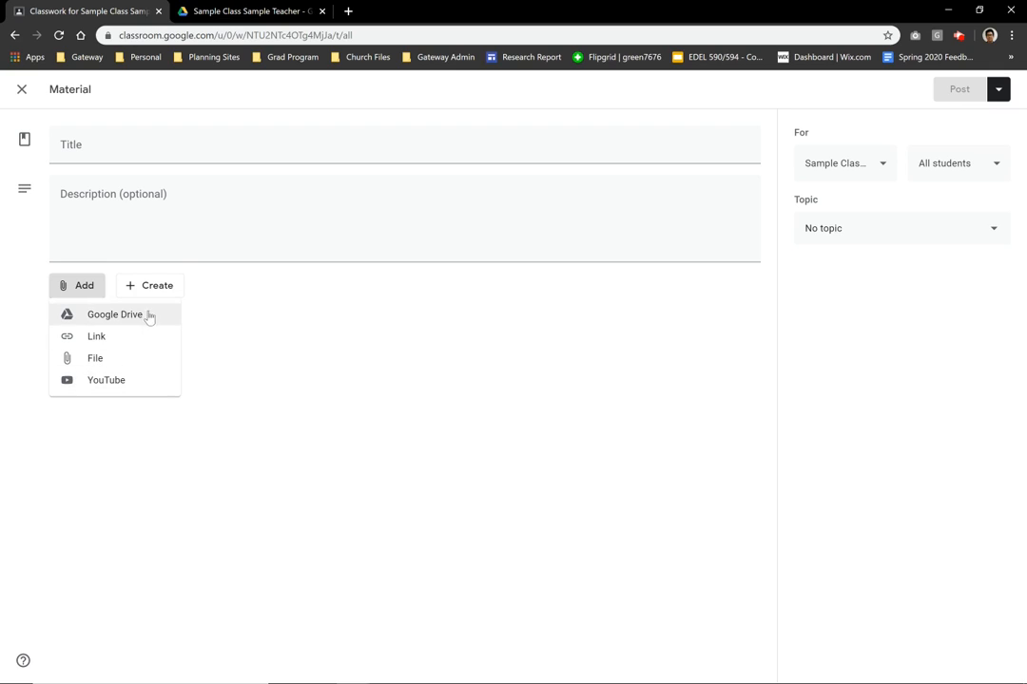
left_click(482, 384)
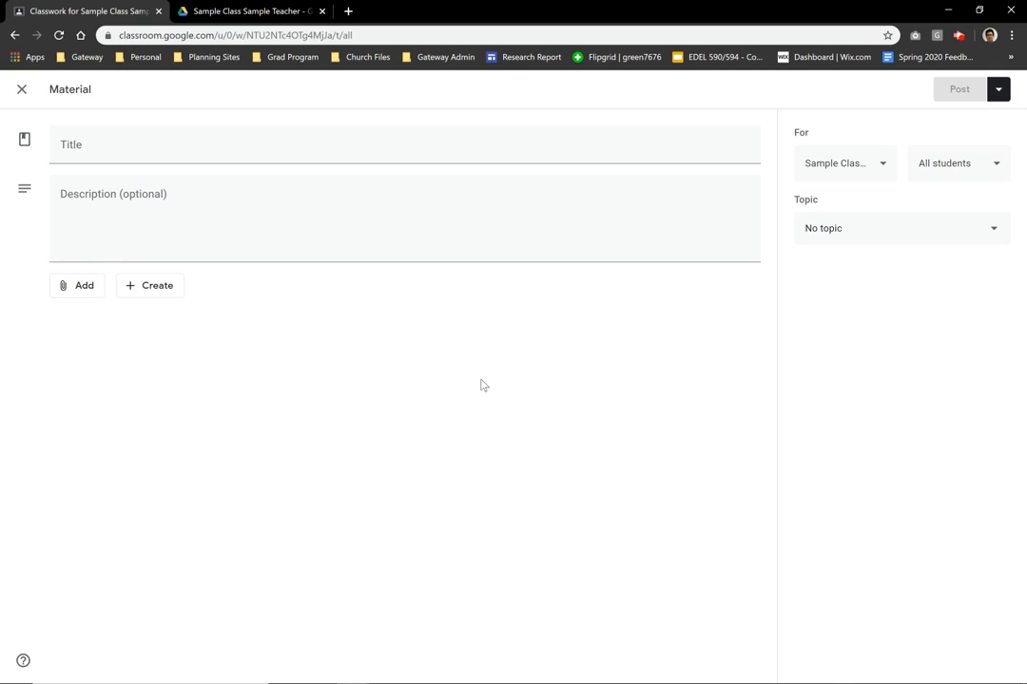
Examine the class, student and topic options of the material post, and close the empty draft without posting
left_click(875, 167)
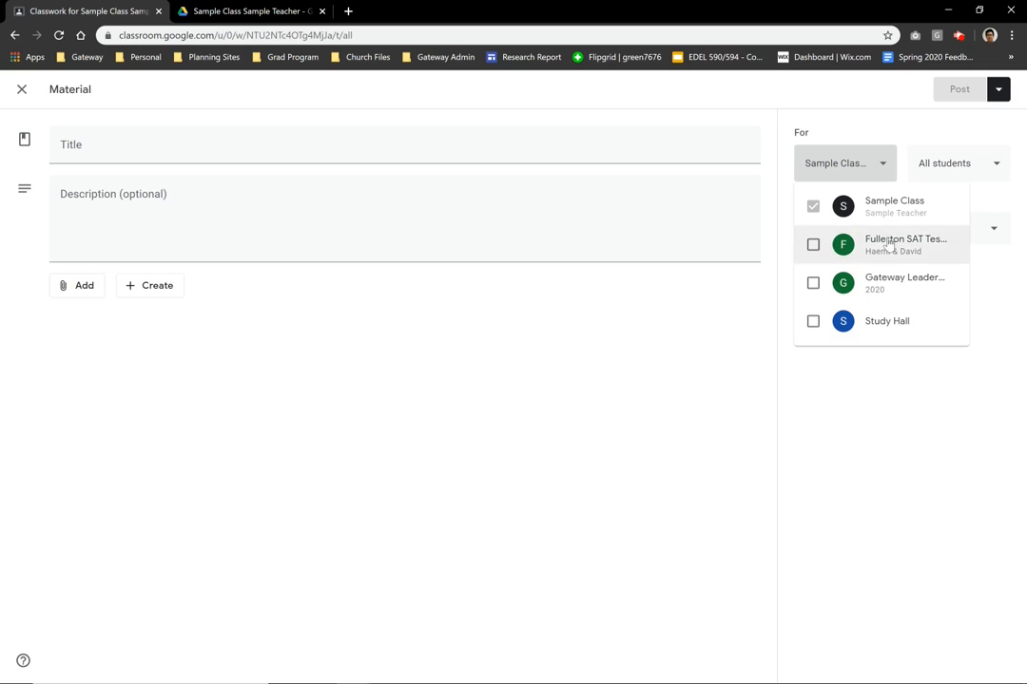
left_click(929, 150)
left_click(948, 166)
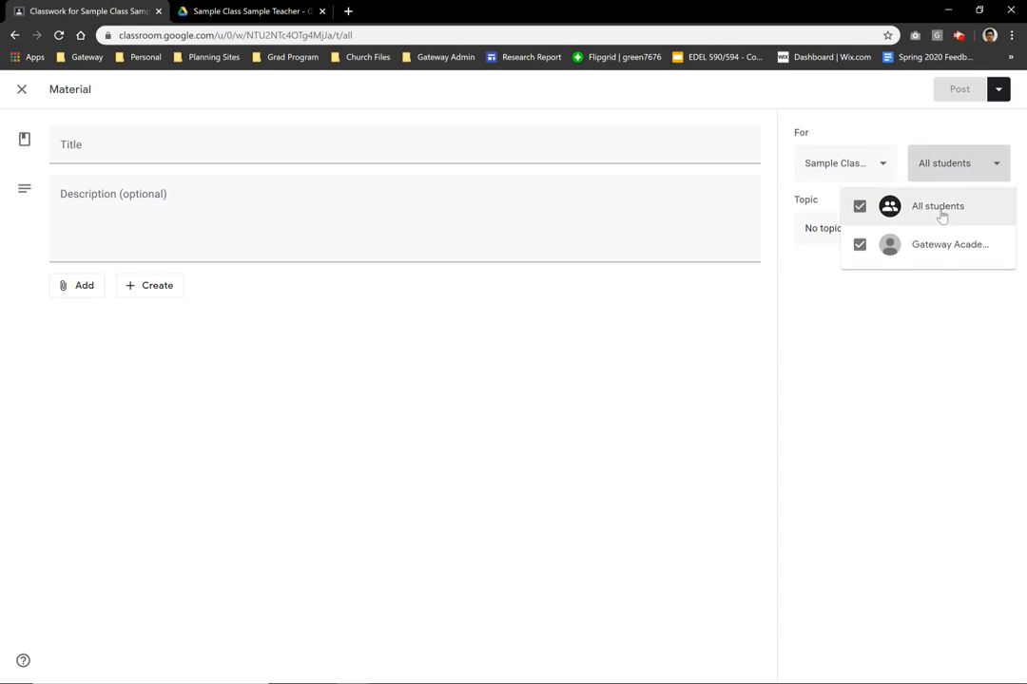
left_click(840, 307)
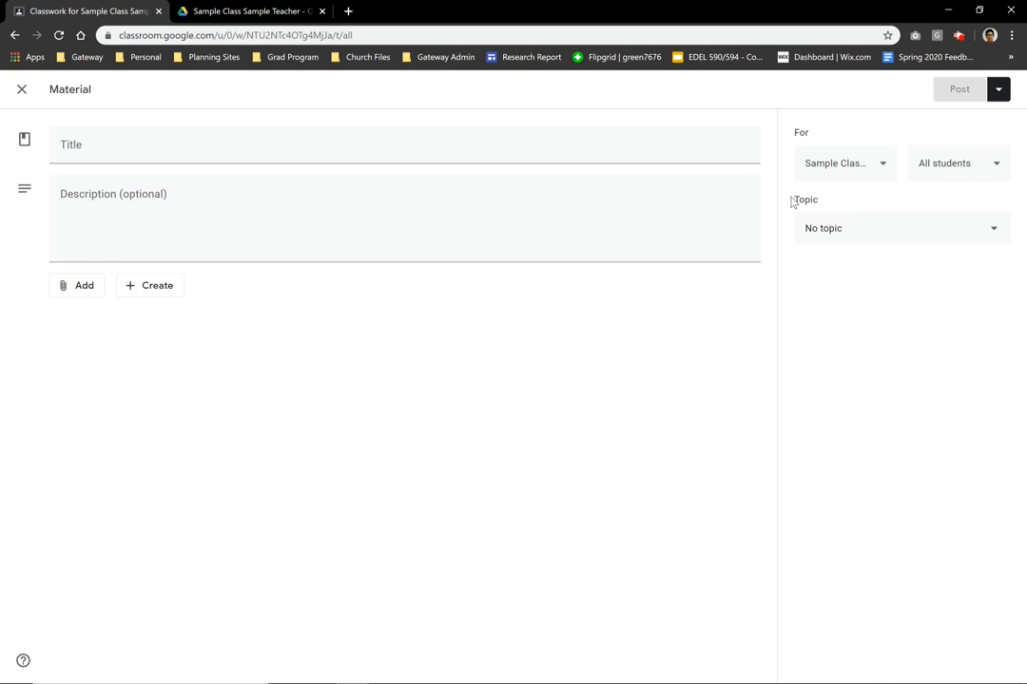
left_click_drag(791, 202, 815, 198)
left_click(949, 236)
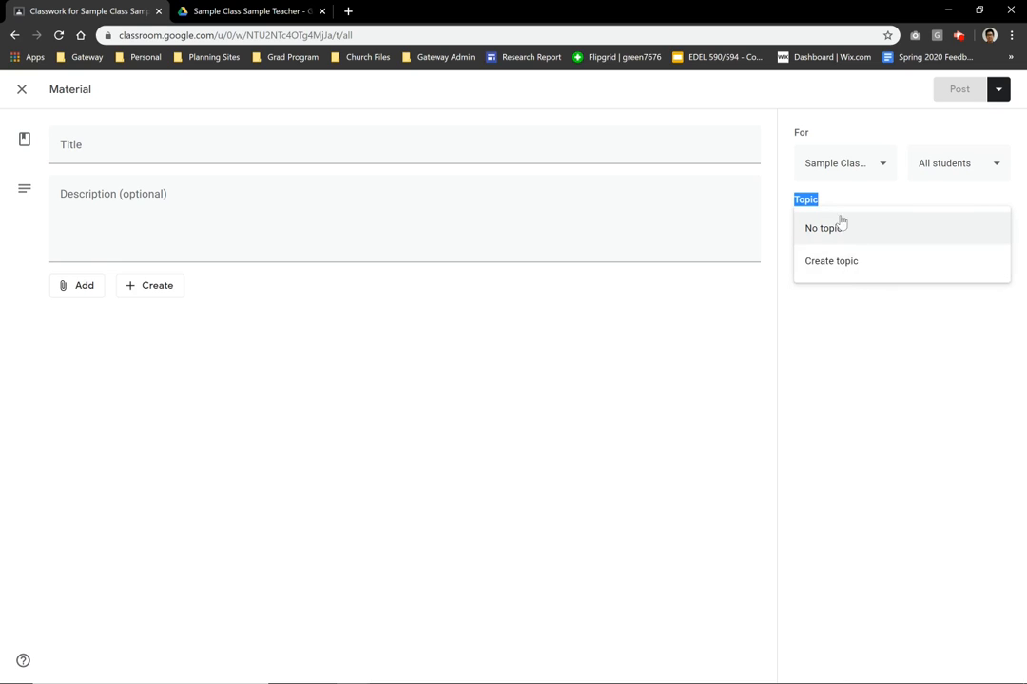
left_click(880, 360)
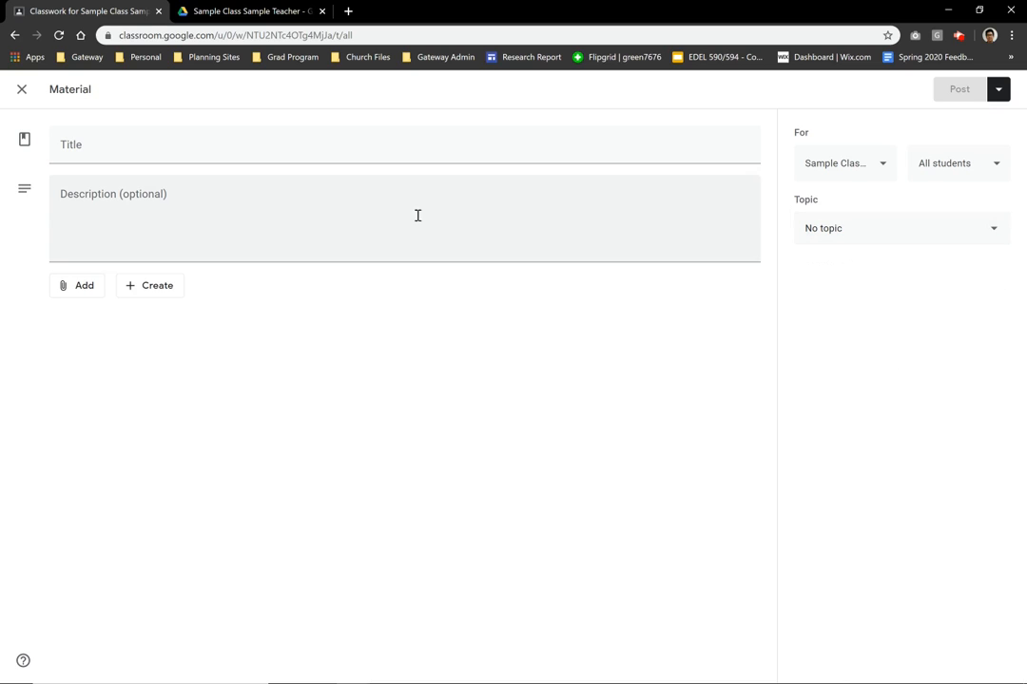
left_click(20, 93)
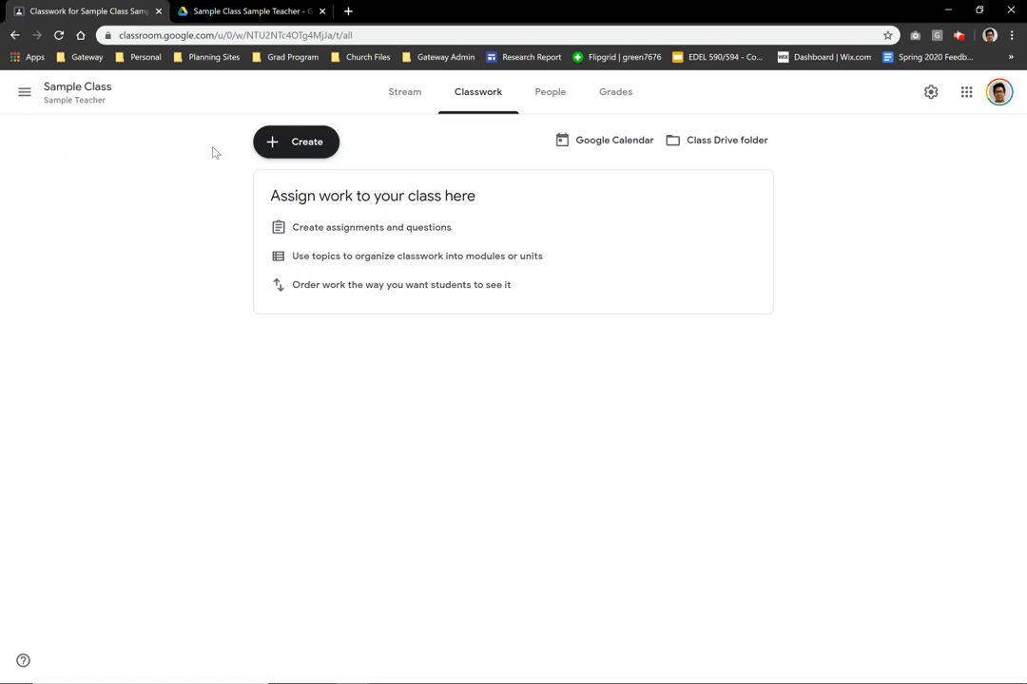
Draft a new assignment titled "Sample Title" with the instructions "Instructions go here." and make it worth 10 points
left_click(300, 147)
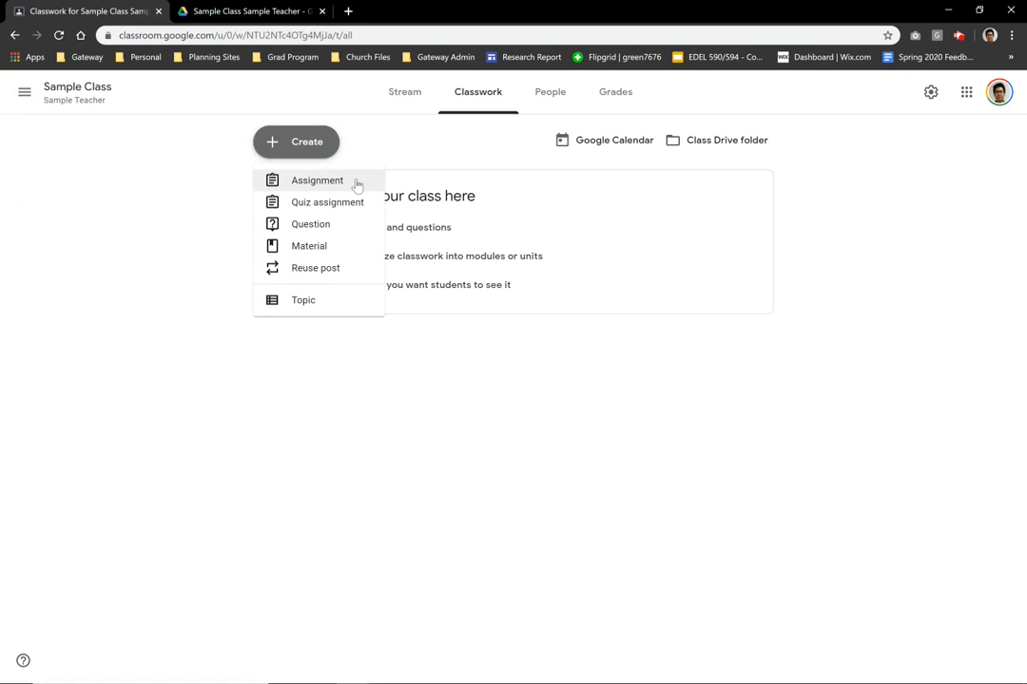
left_click(341, 189)
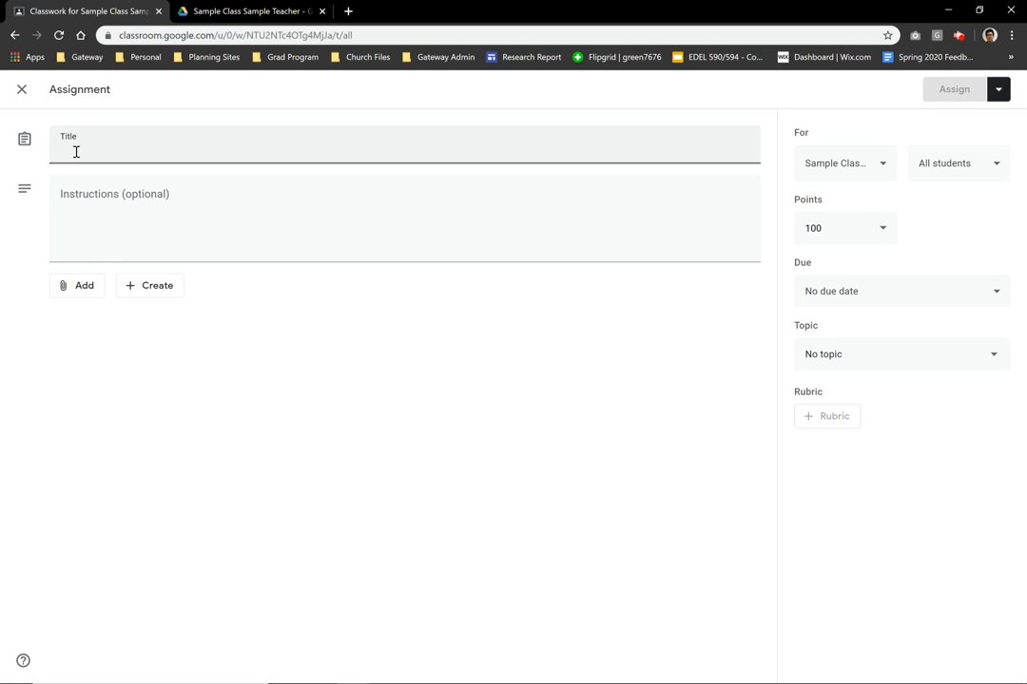
type("Sample Title")
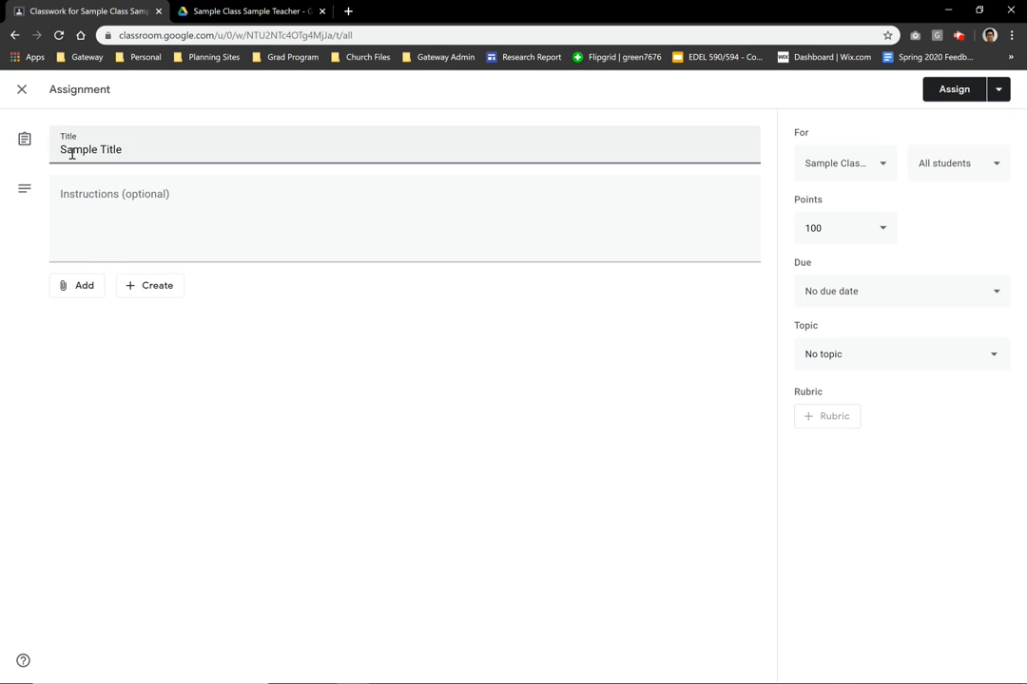
left_click(107, 215)
type("Instructions go here.")
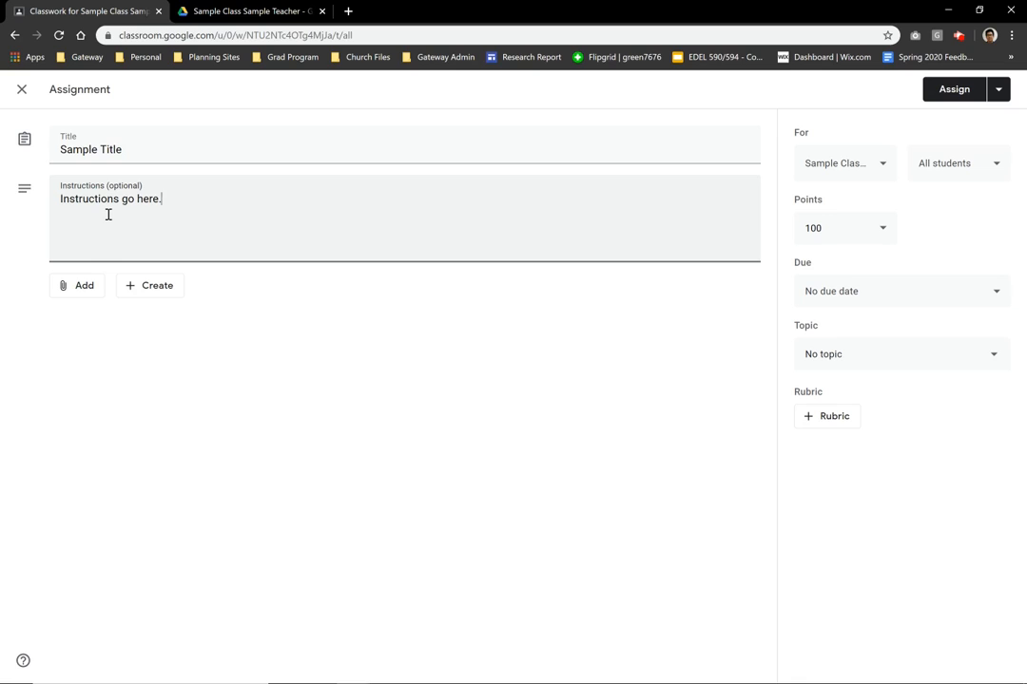
left_click(88, 290)
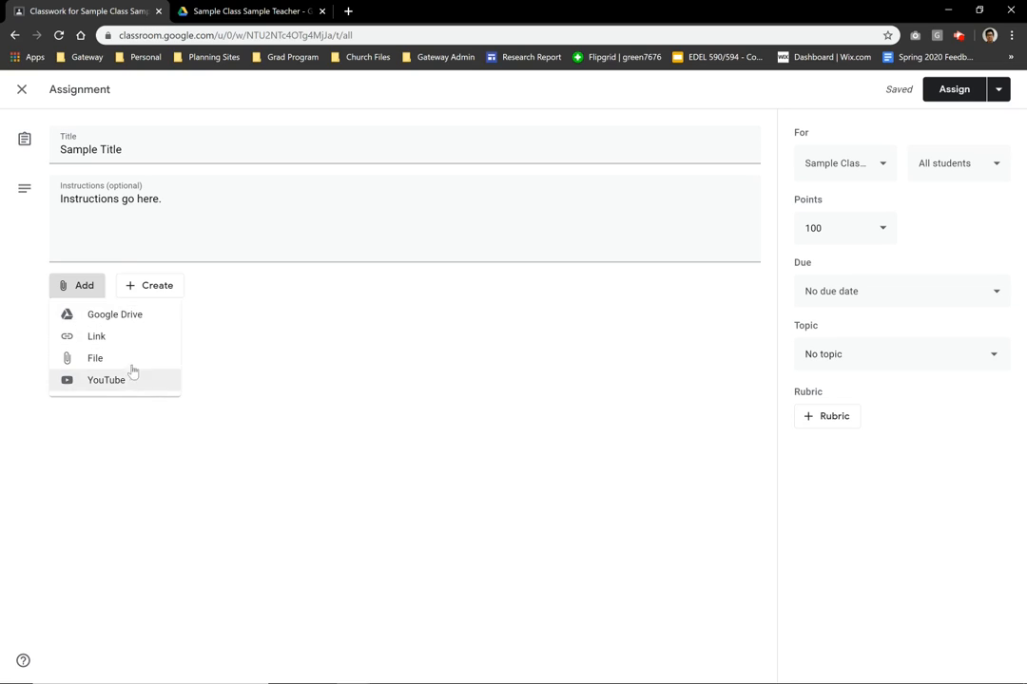
left_click(419, 388)
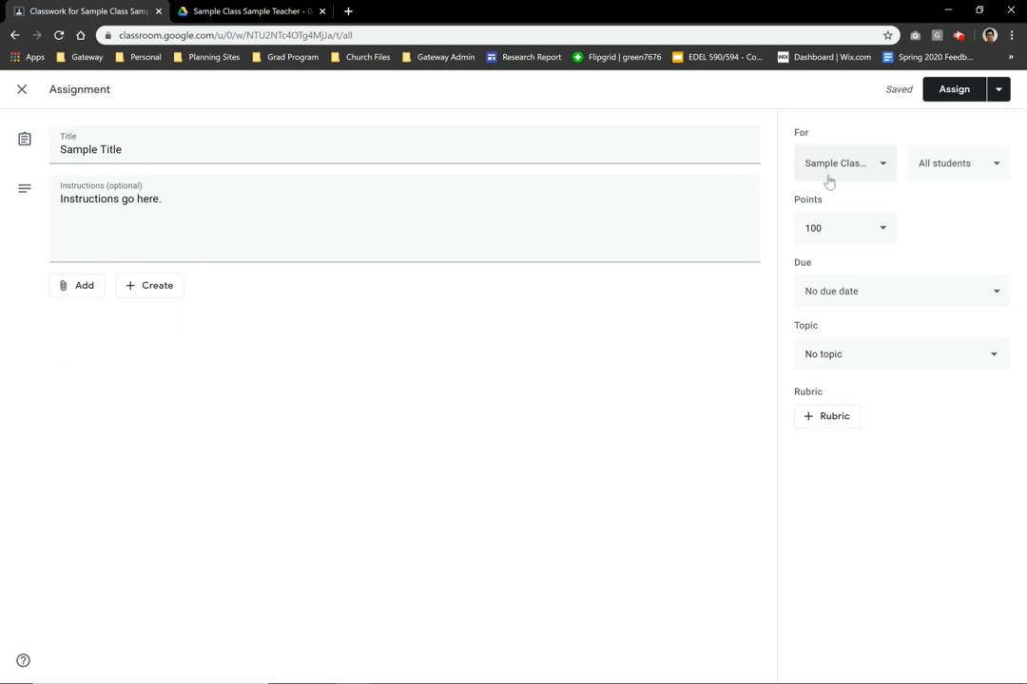
left_click(881, 232)
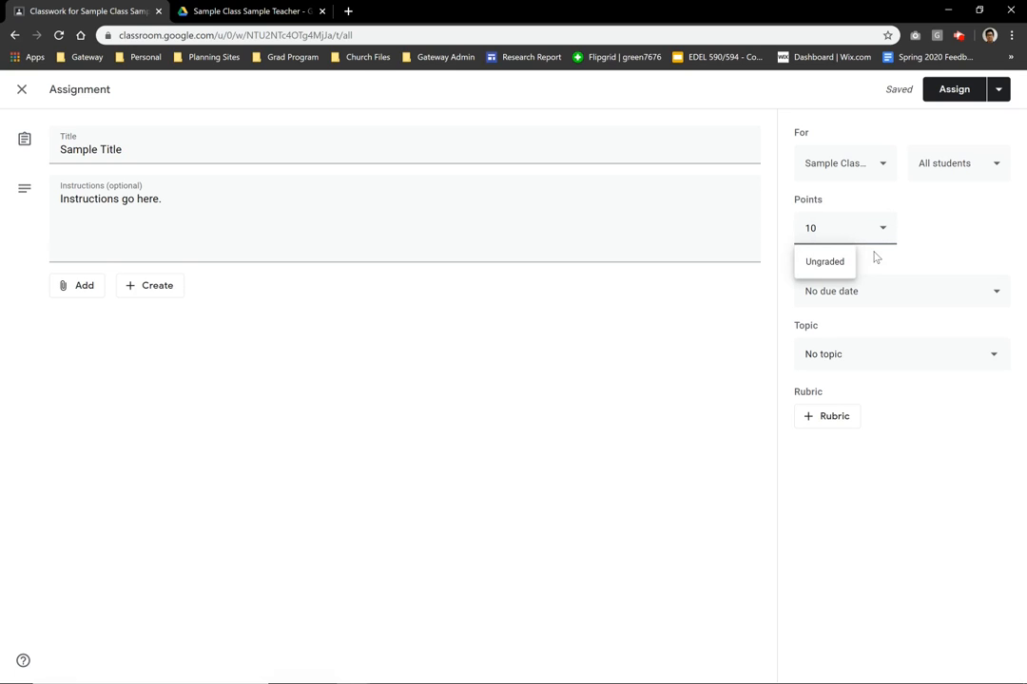
left_click(937, 243)
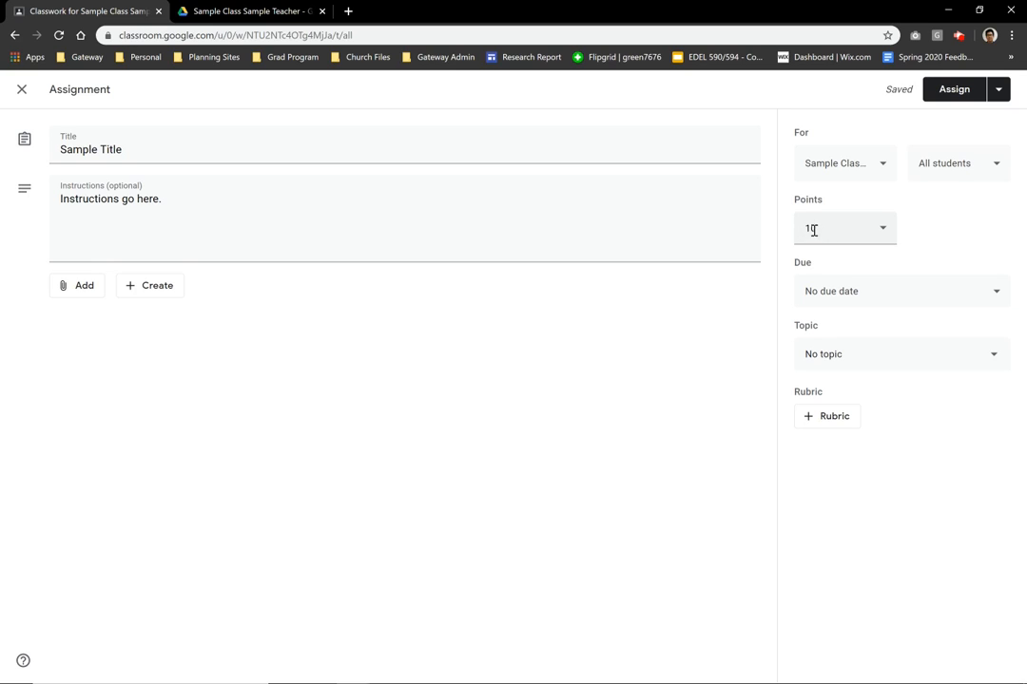
Set the assignment's due date to Mar 28, 2020 at 11:59 PM and assign it to the class
left_click(849, 293)
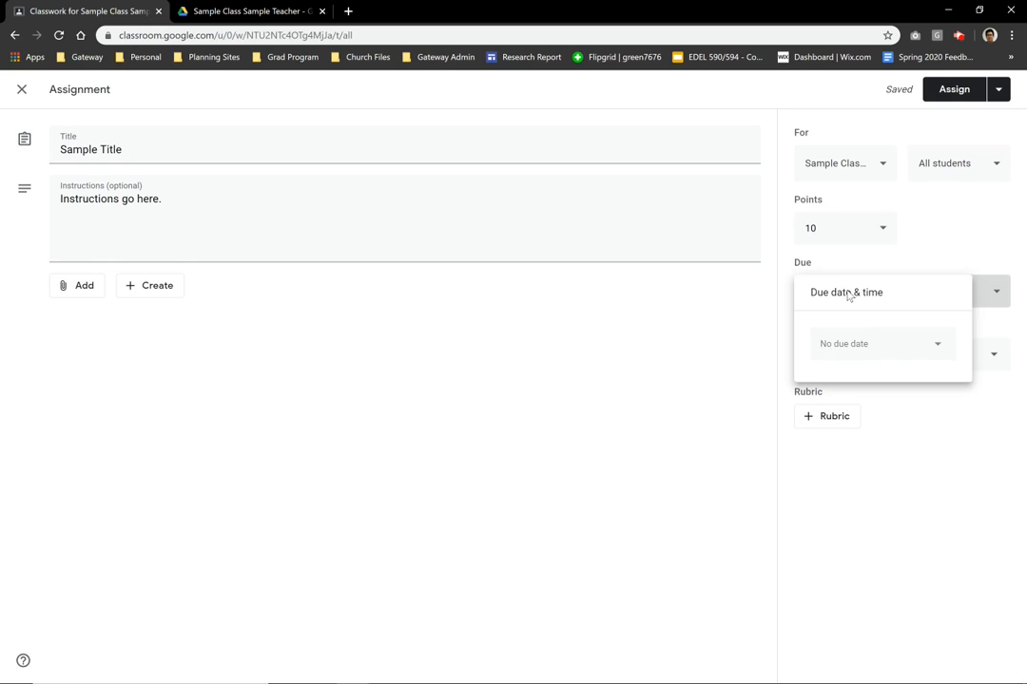
left_click(870, 352)
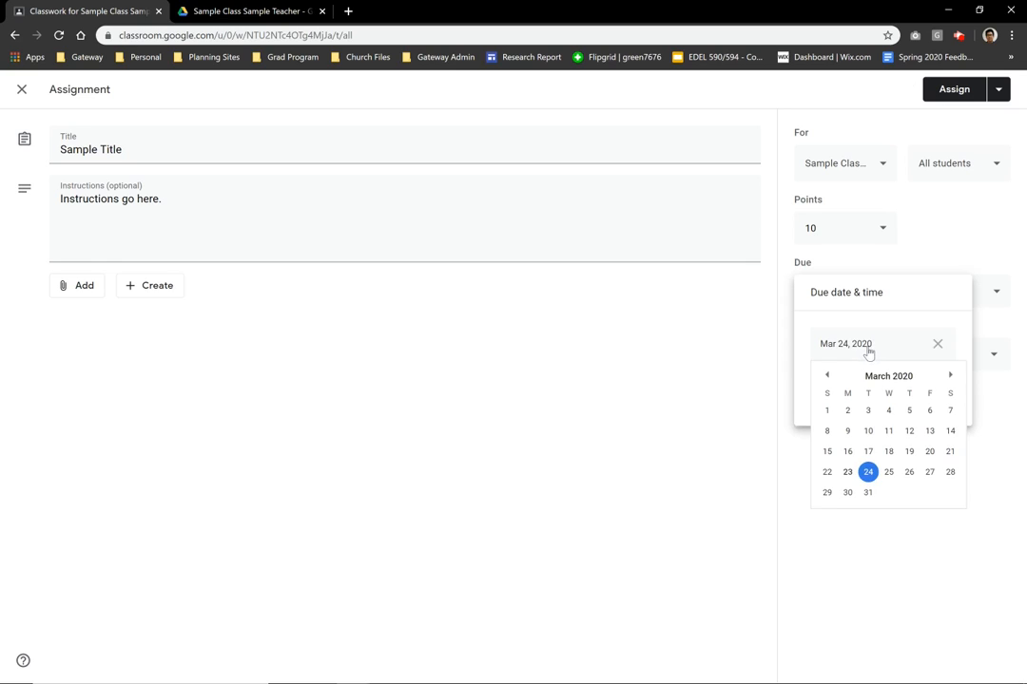
left_click(949, 473)
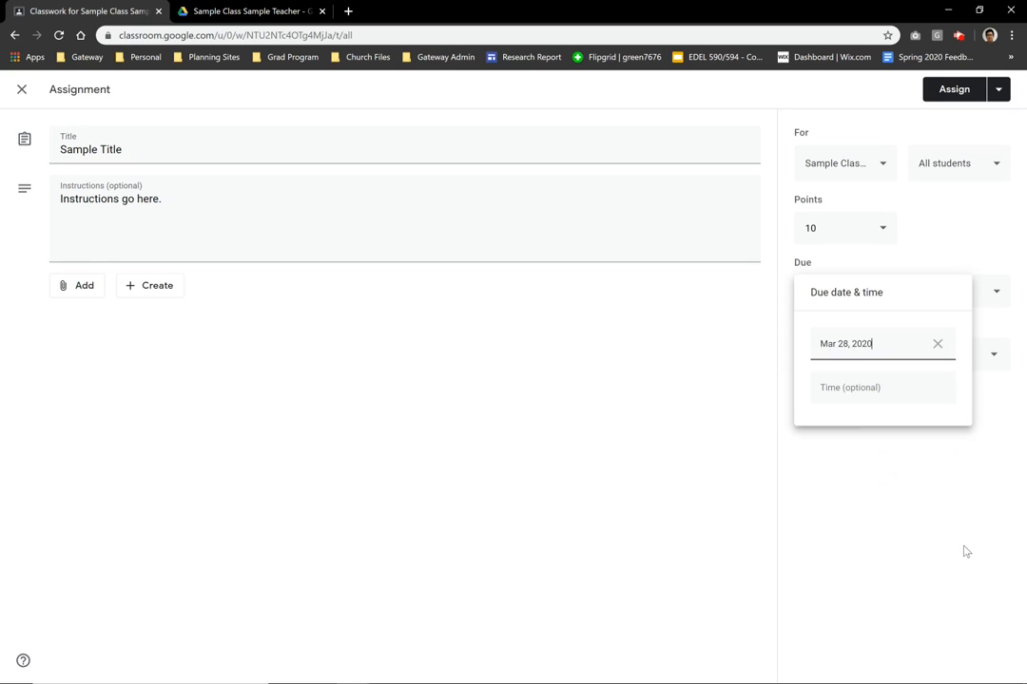
left_click(858, 390)
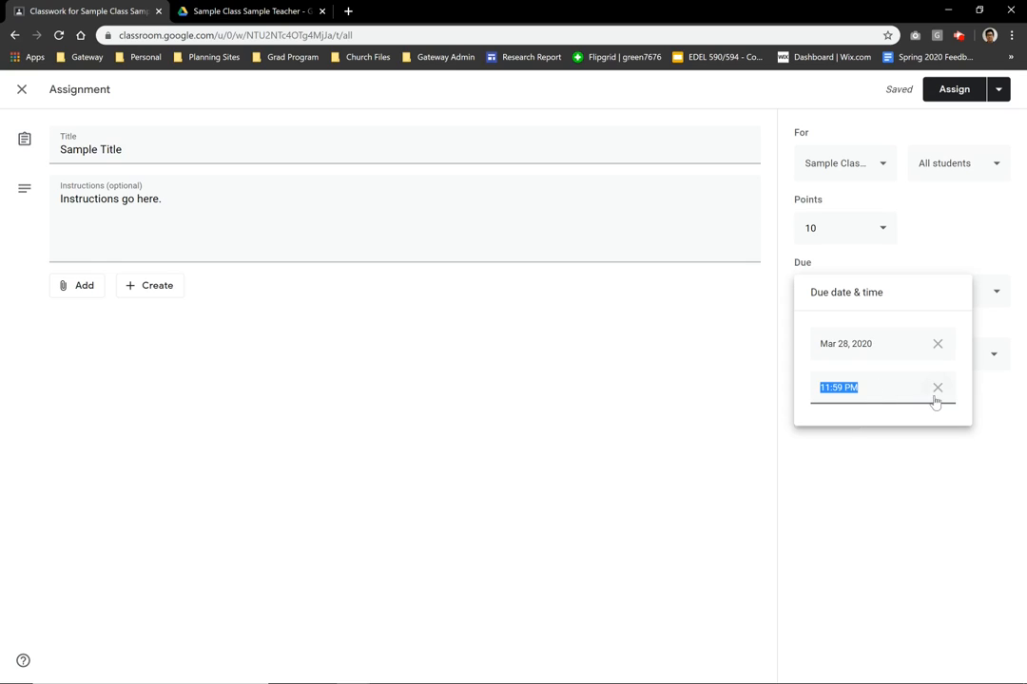
left_click(934, 470)
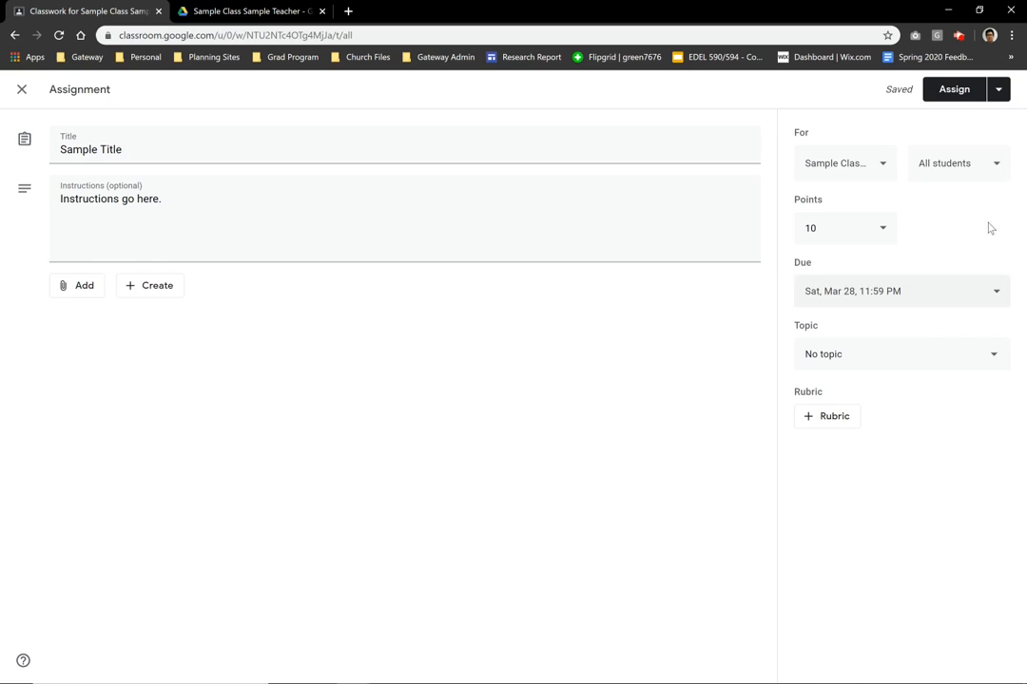
left_click(954, 91)
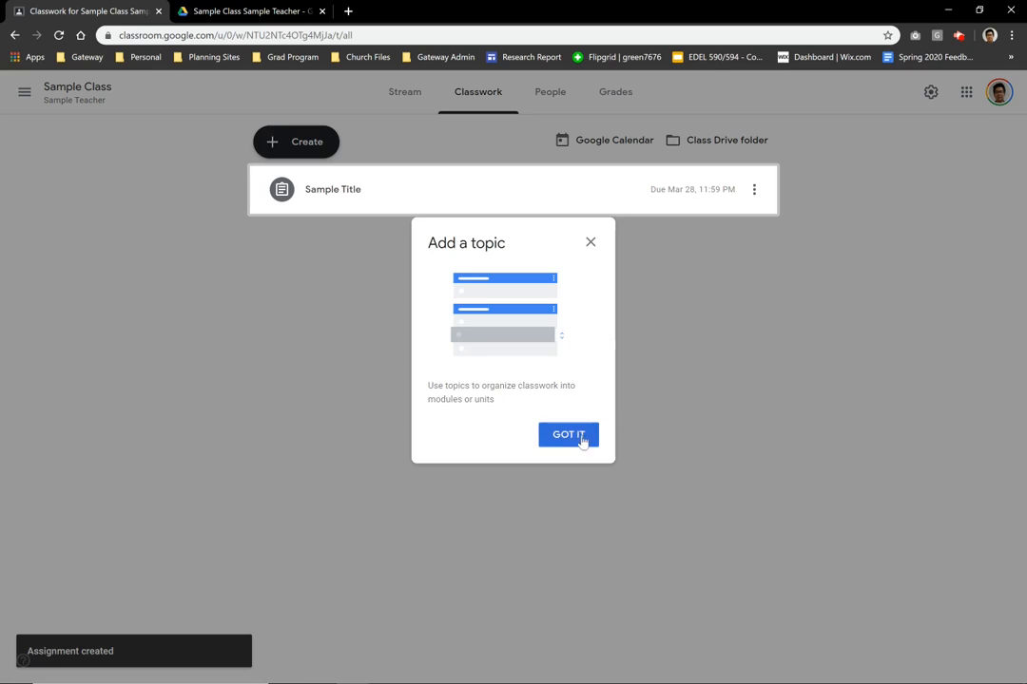
left_click(569, 434)
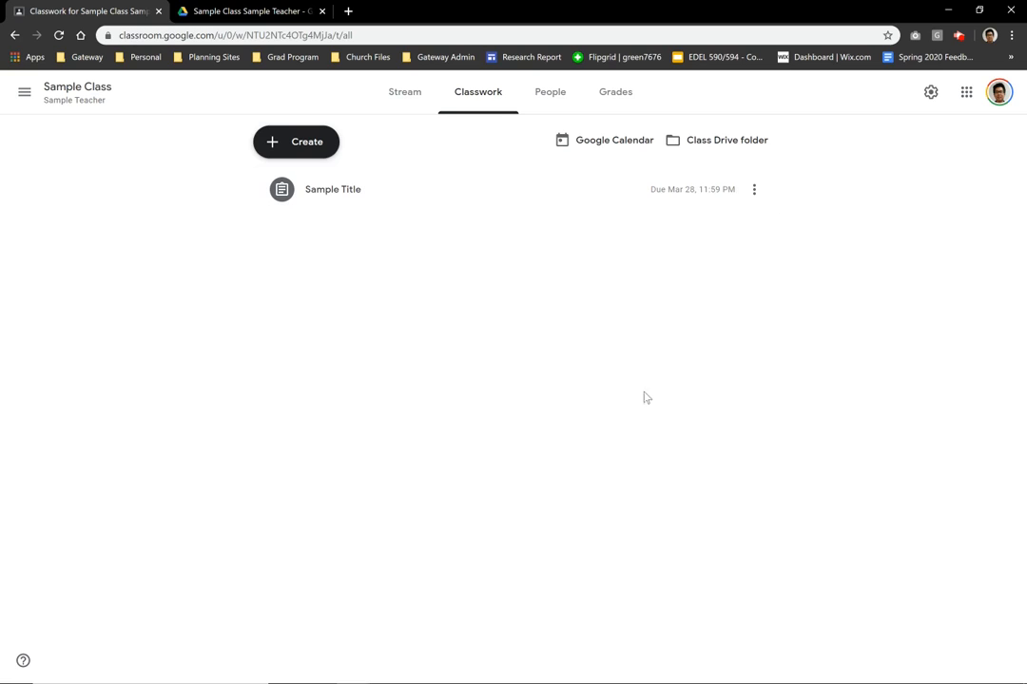
Review the Sample Title assignment's details and student work page, and return to the Classwork list
left_click(364, 200)
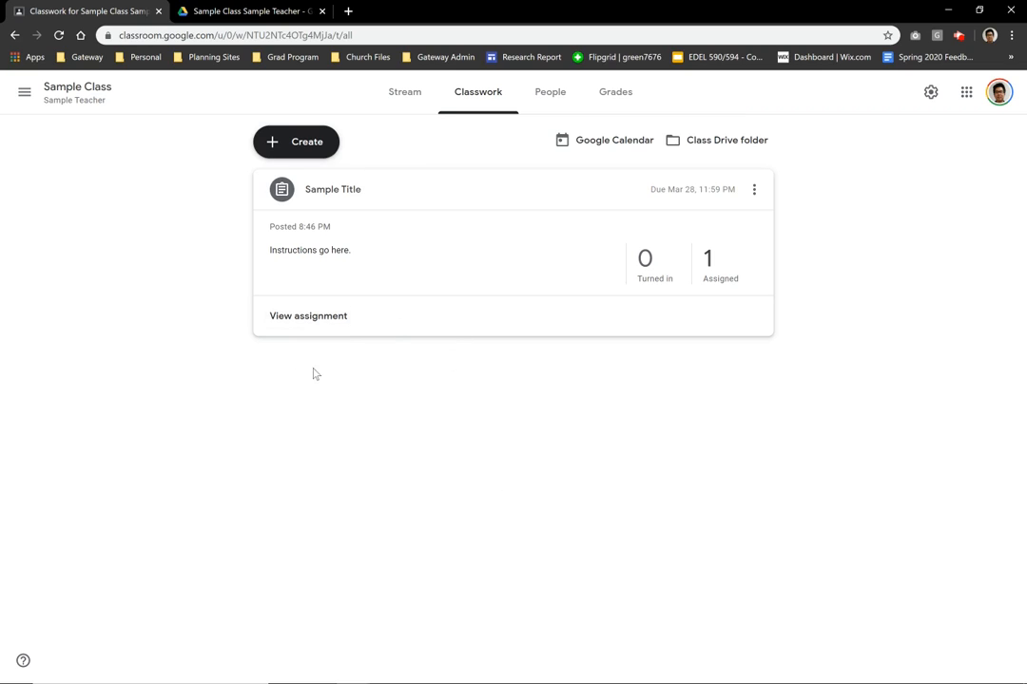
left_click(317, 326)
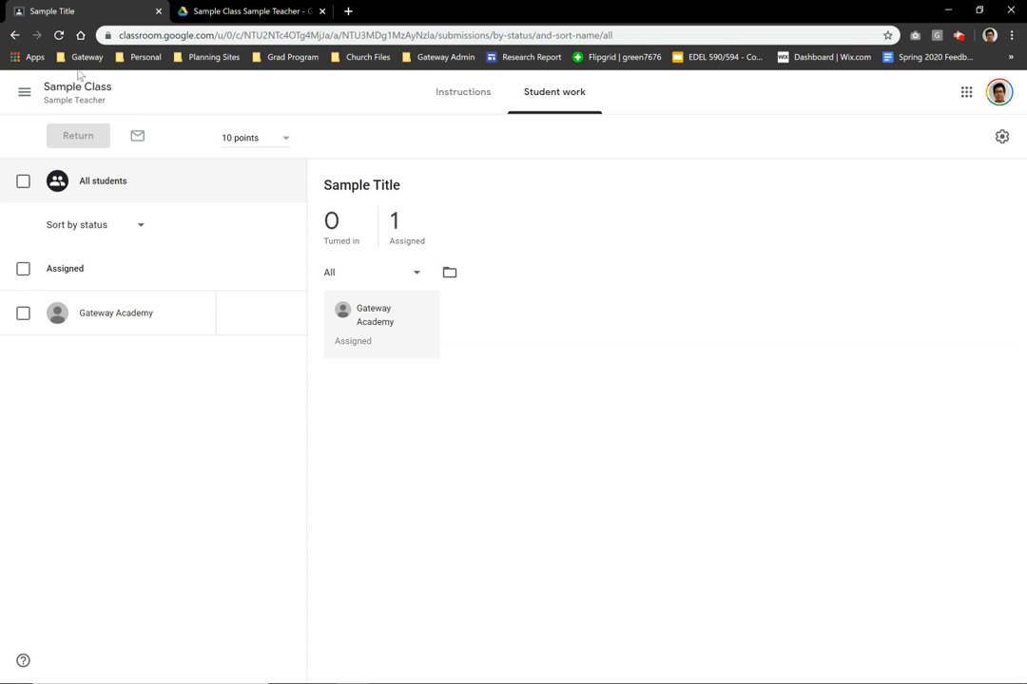
left_click(16, 35)
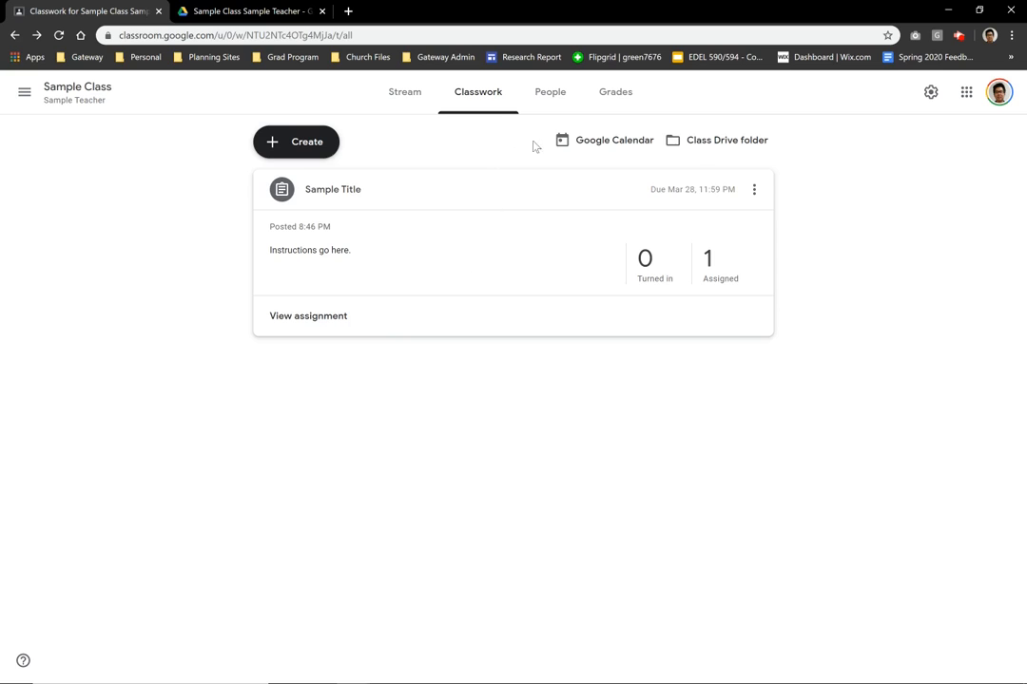
Open the class Drive folder, and return to Classroom to view the types of classwork that can be created
left_click(718, 146)
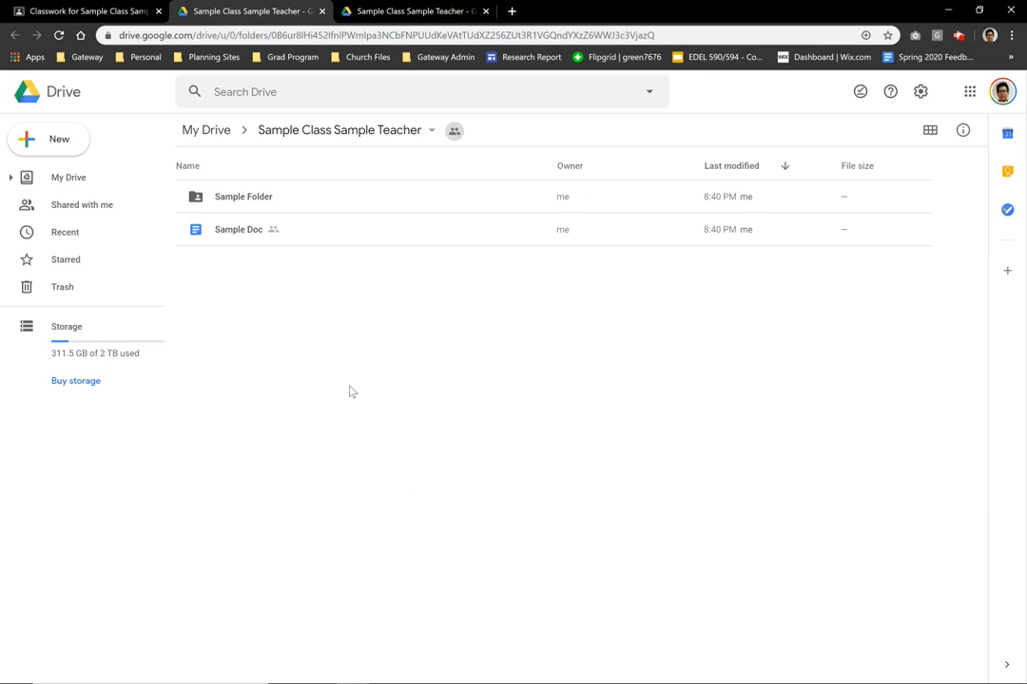
left_click(82, 11)
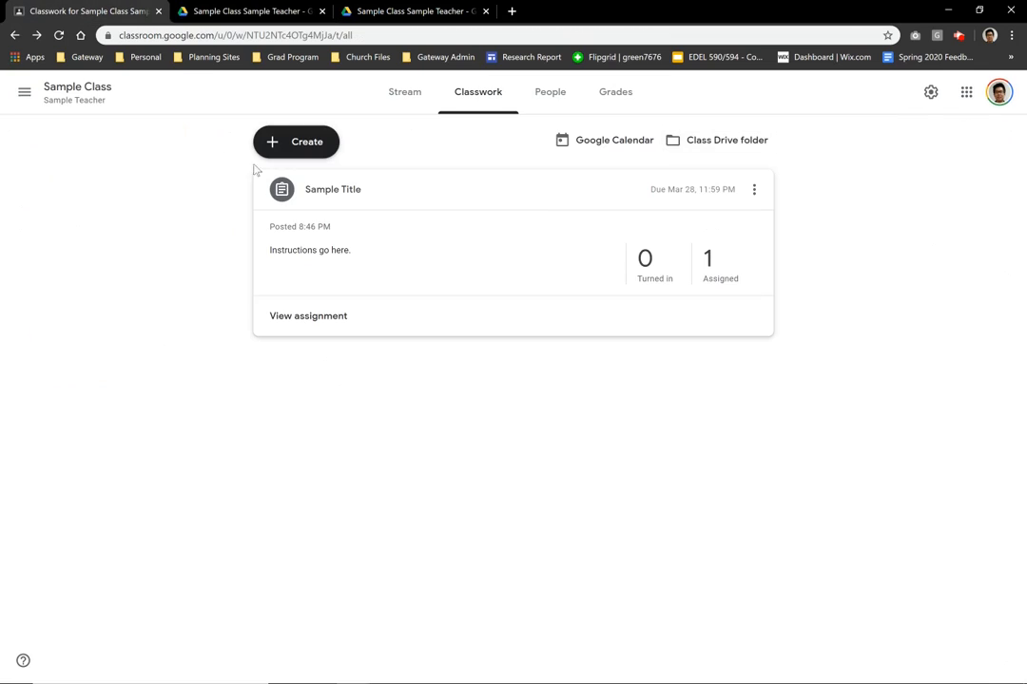
left_click(310, 147)
left_click(554, 444)
Switch to the class folder in Google Drive, view its new-item options, and select Sample Folder followed by Sample Doc
left_click(257, 12)
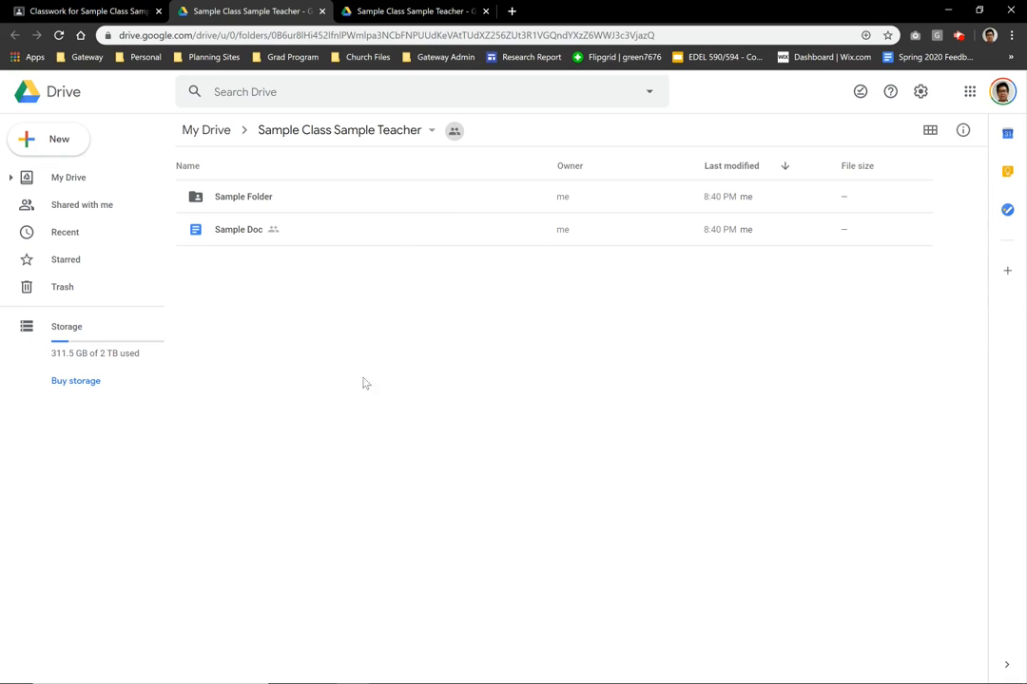
left_click(59, 143)
left_click(381, 285)
left_click(264, 207)
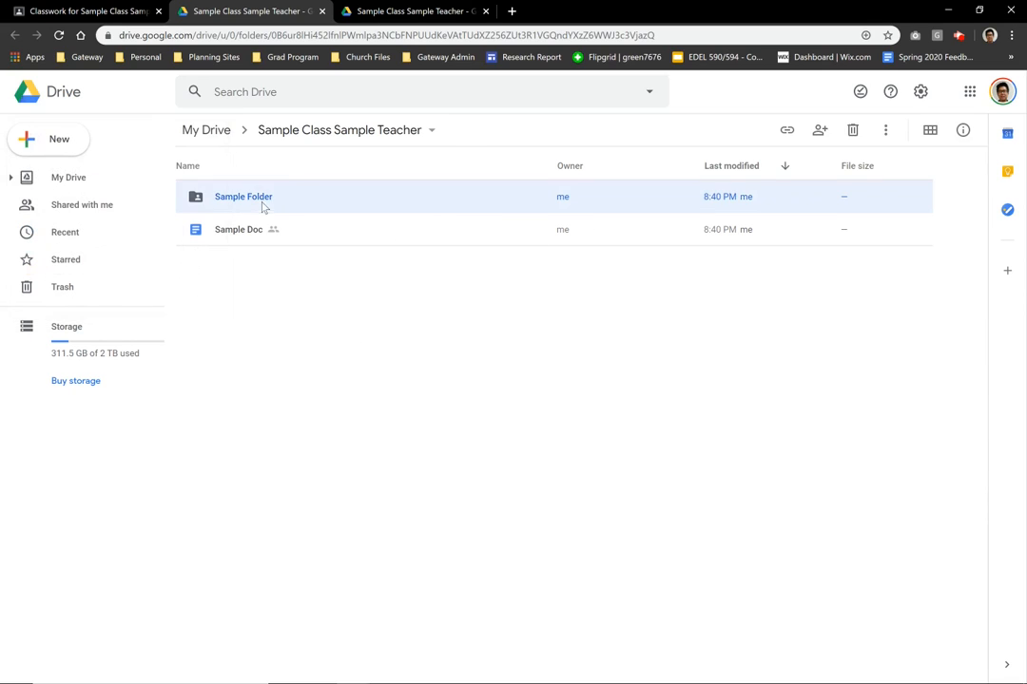
left_click(307, 237)
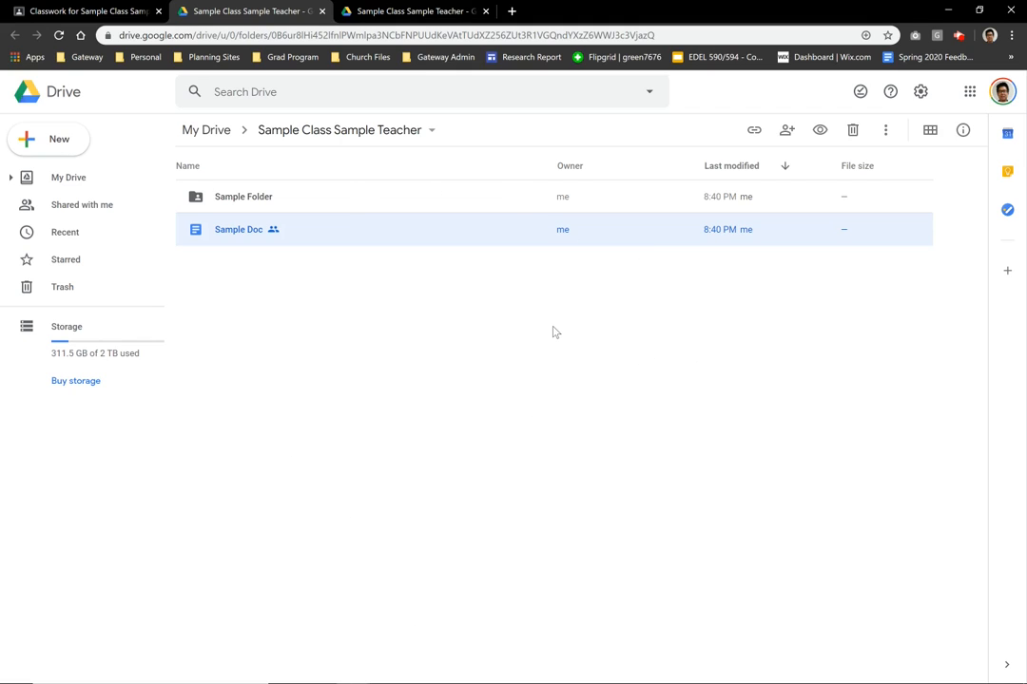
Switch back to Google Classroom and review the classwork creation options once more without creating anything
left_click(33, 10)
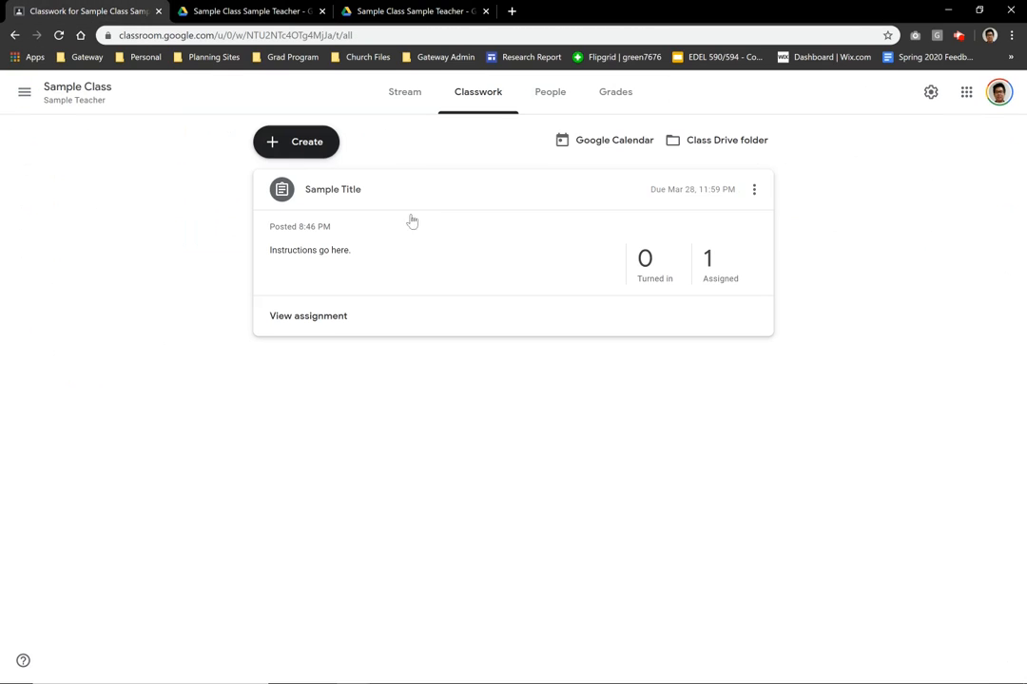
left_click(299, 142)
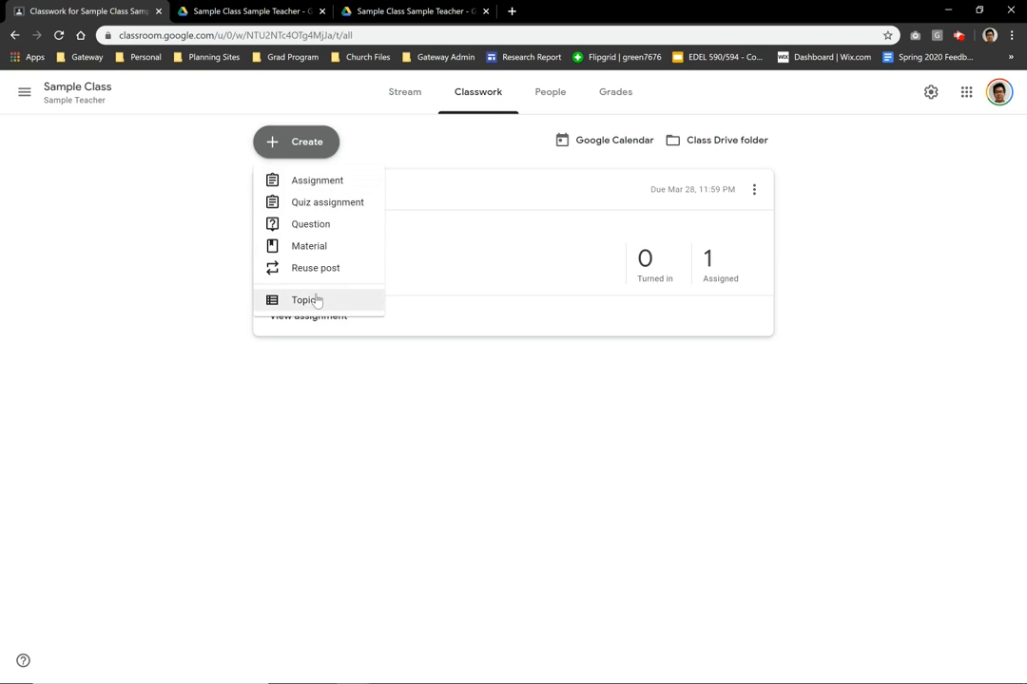
left_click(486, 455)
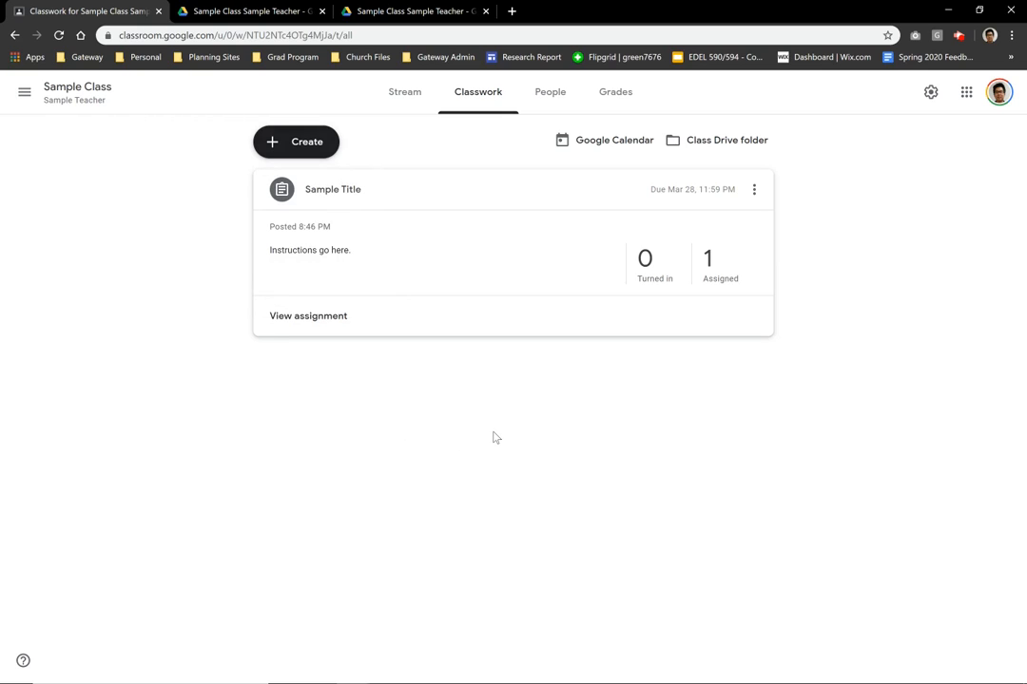